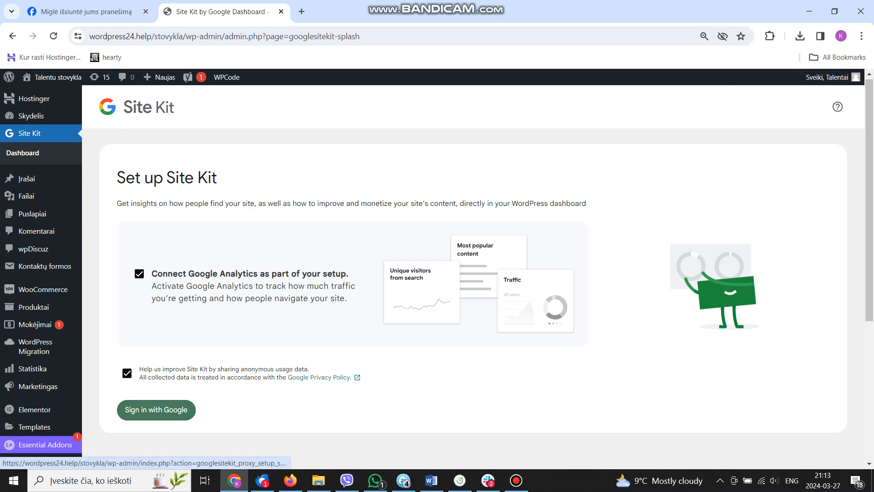
Step: Sign in to Site Kit with the Wordpress24 Google account and grant the additional access it requests
left_click(156, 409)
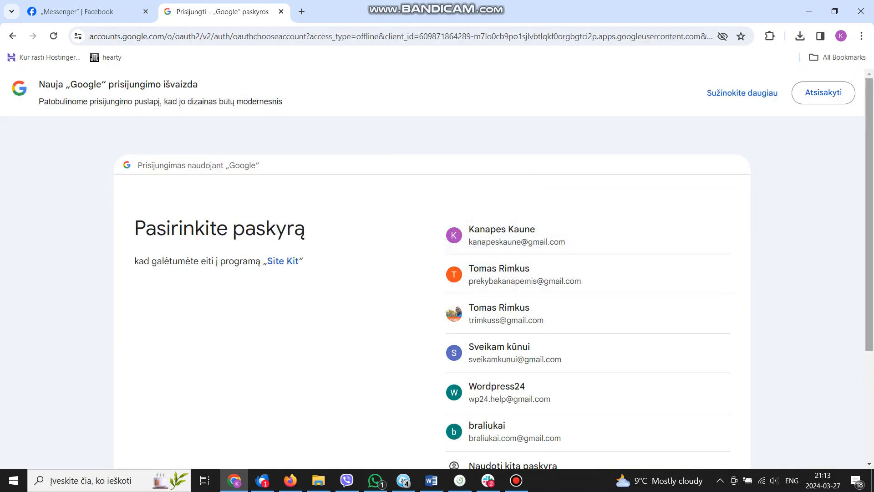
left_click_drag(869, 228, 869, 256)
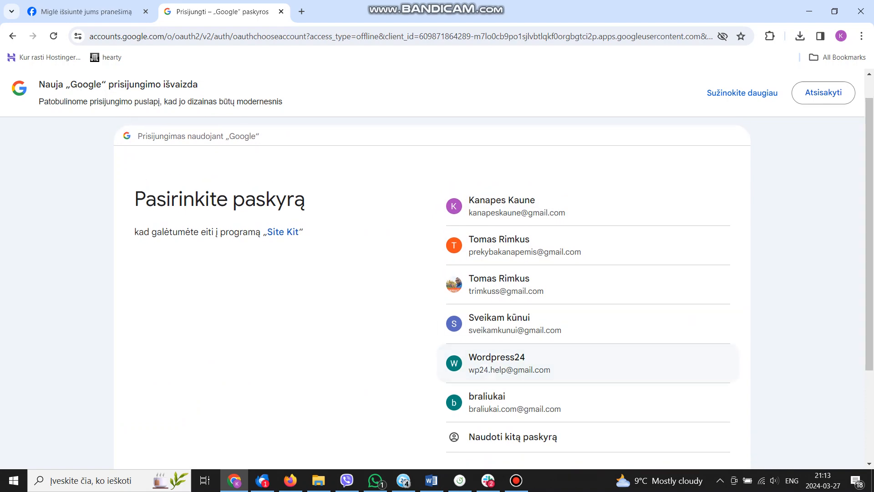
left_click(501, 360)
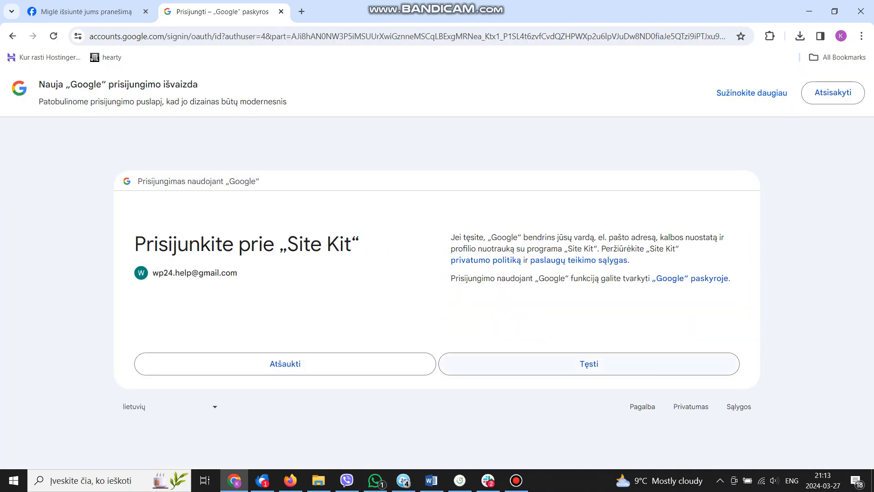
left_click(564, 364)
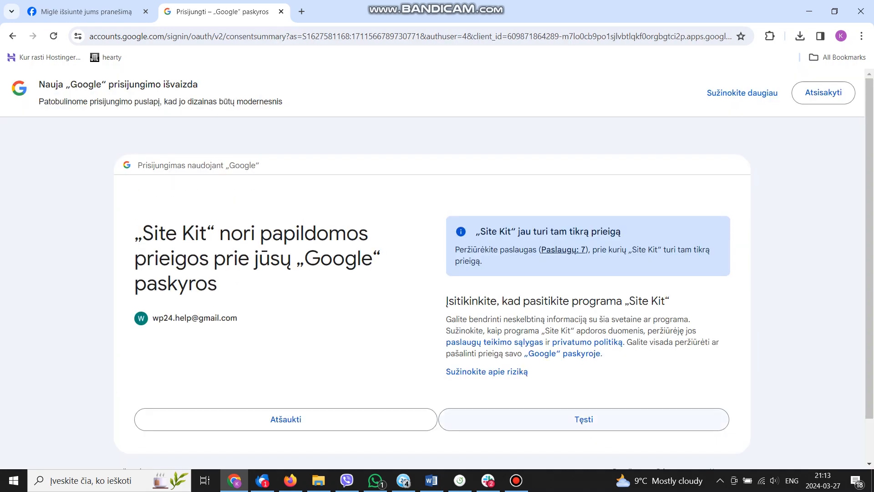
left_click(584, 419)
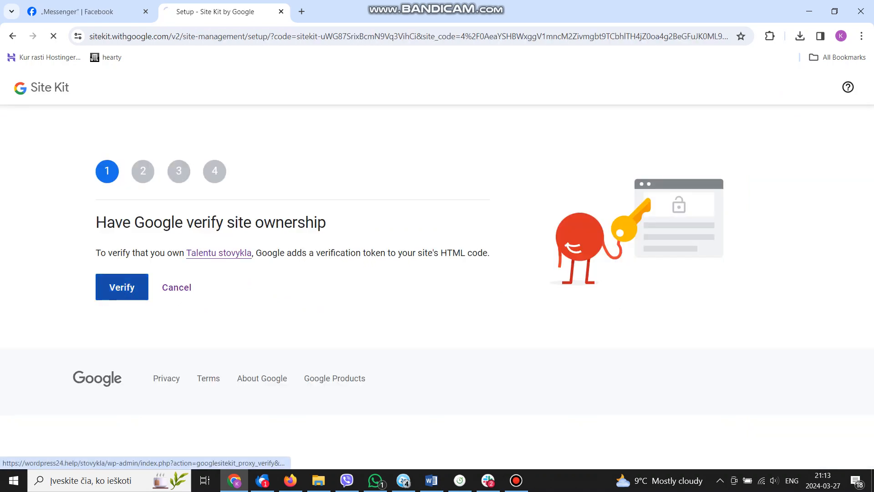
Step: Complete the Site Kit setup stages for site ownership verification, dashboard metrics, Search Console and Google Analytics
triple_click(191, 223)
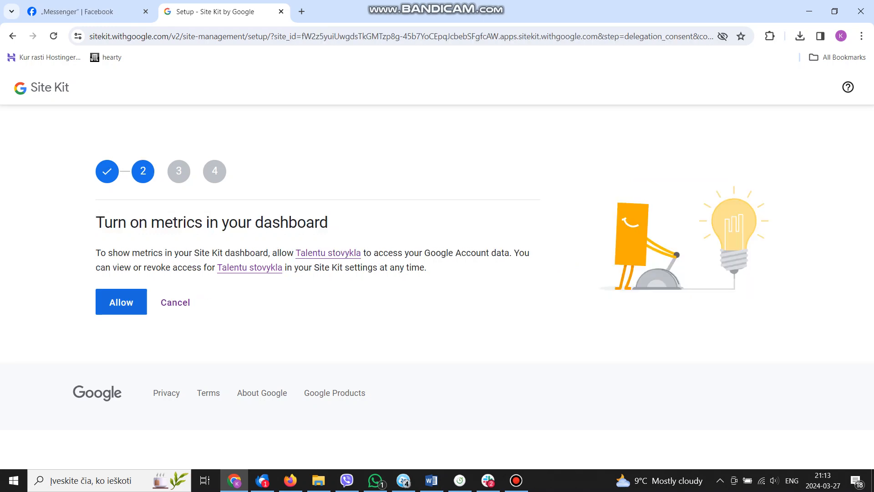
left_click(121, 302)
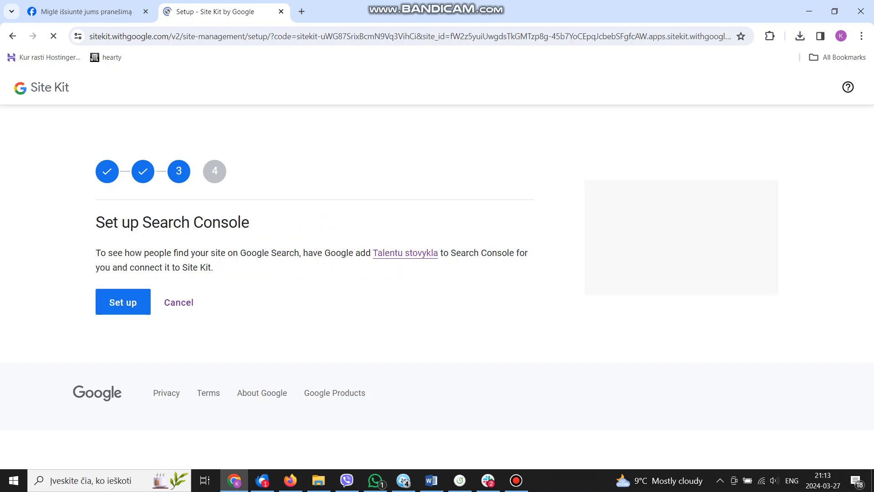
left_click(121, 302)
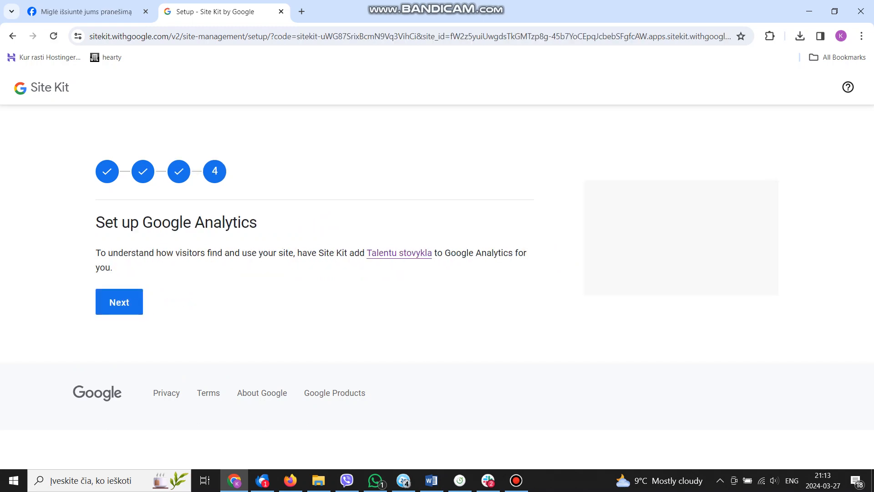
left_click(121, 302)
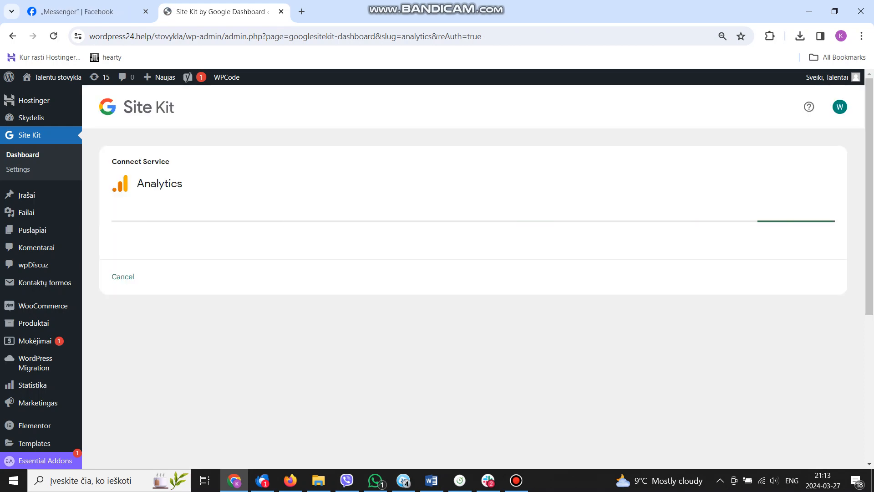
Step: Choose to set up a new Analytics account and create it with the pre-filled Talentu stovykla details
left_click(163, 240)
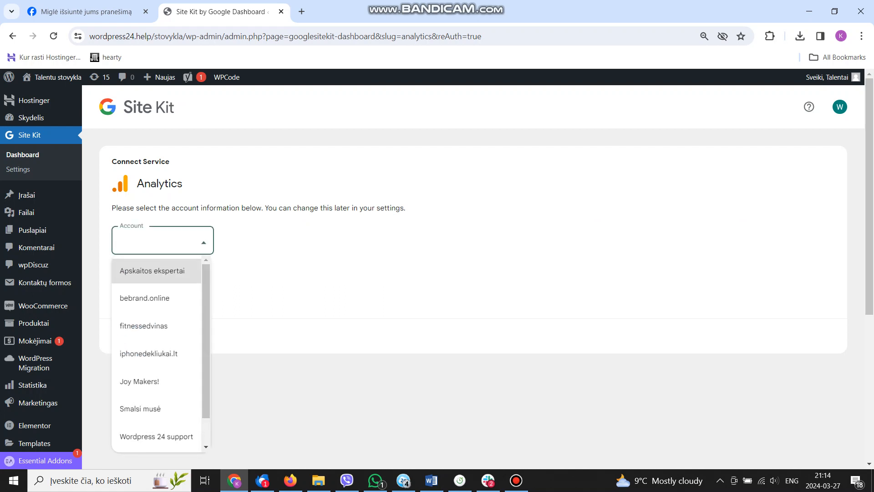
scroll(156, 351, "down", 1)
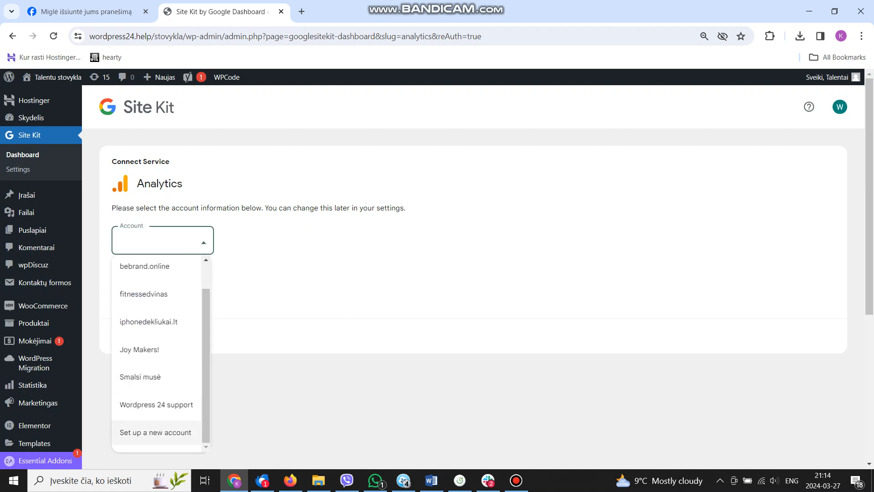
left_click(155, 432)
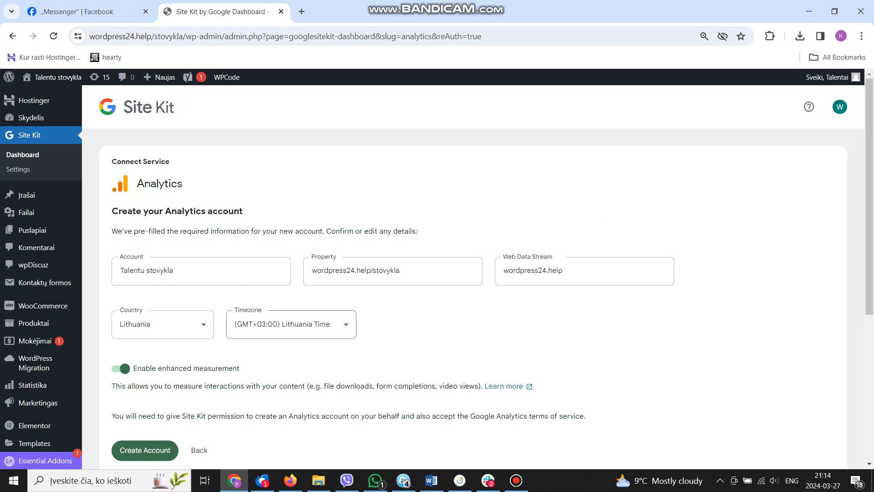
left_click(145, 450)
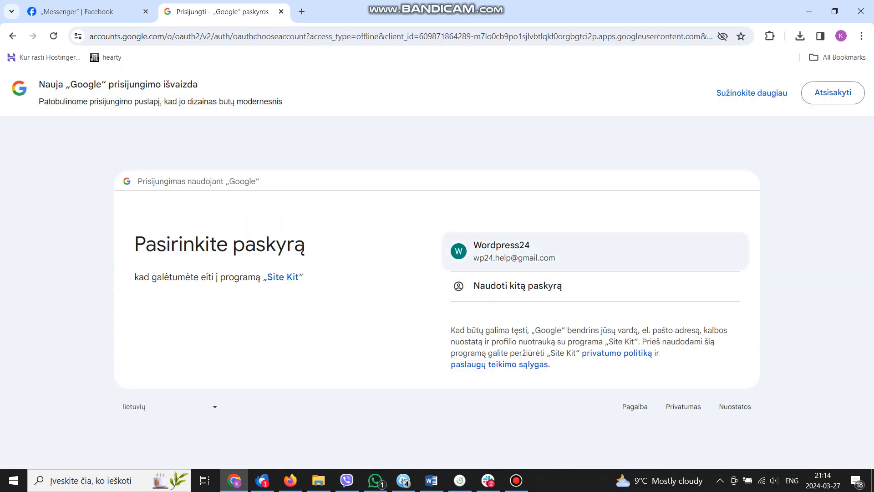
Step: Authorize Site Kit to create the Analytics account using the Wordpress24 Google account
left_click(515, 252)
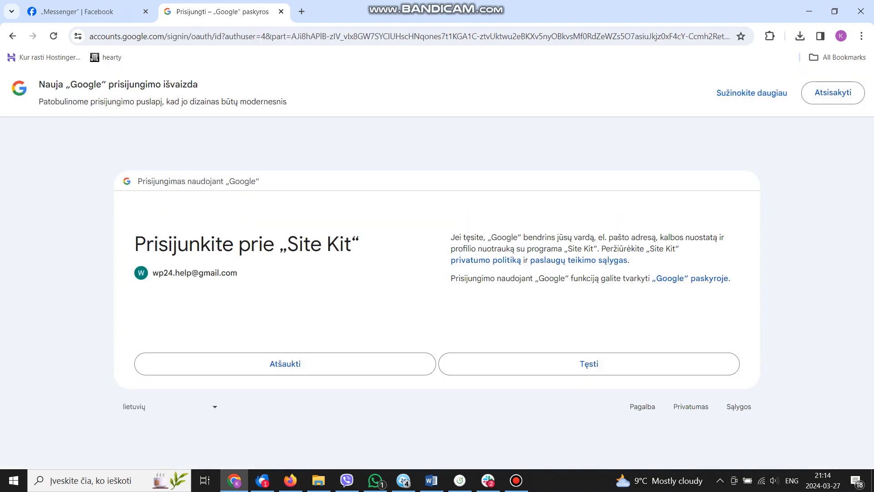
left_click(589, 363)
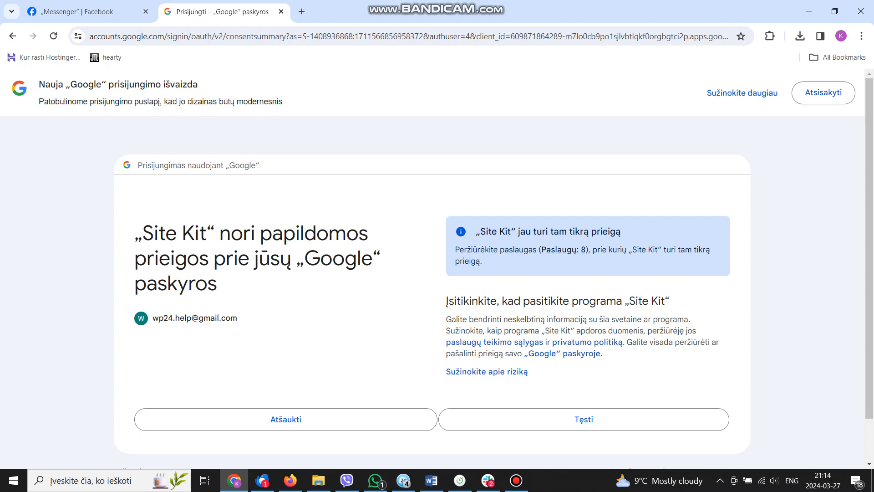
left_click(584, 419)
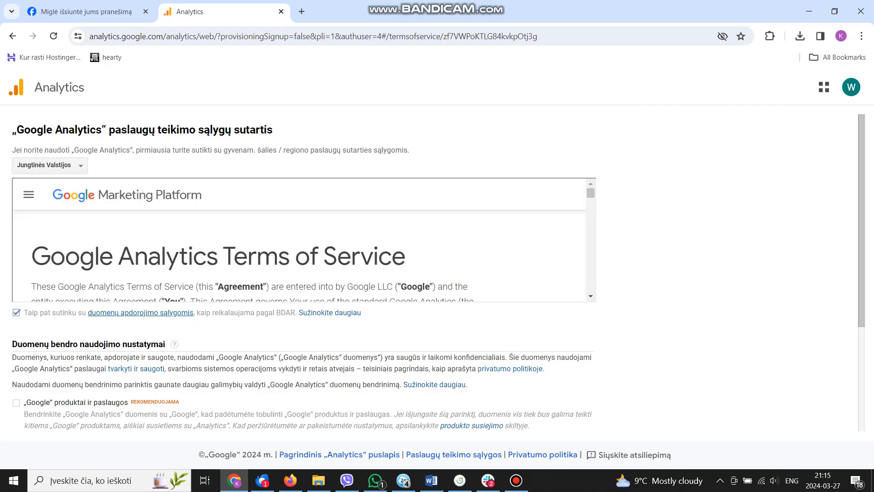
Step: Go through the Google Analytics Terms of Service and enable data sharing with Google products and services
left_click_drag(591, 193, 590, 287)
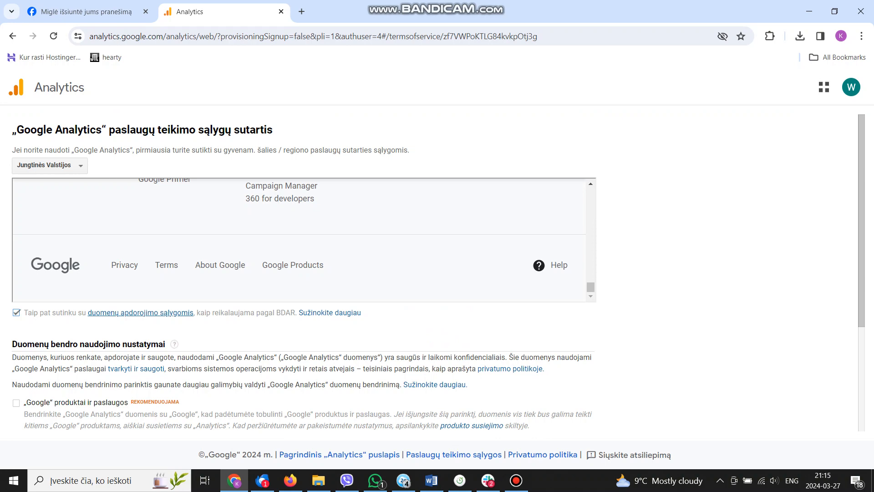
scroll(437, 273, "down", 3)
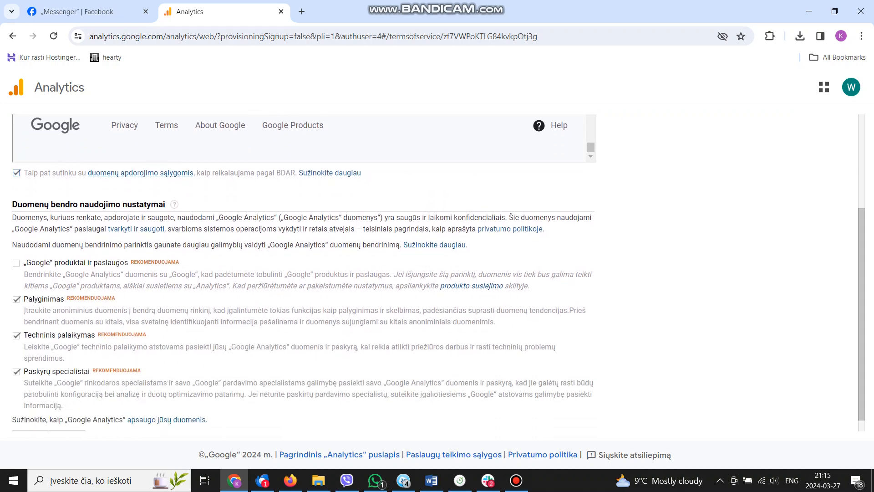
left_click(16, 264)
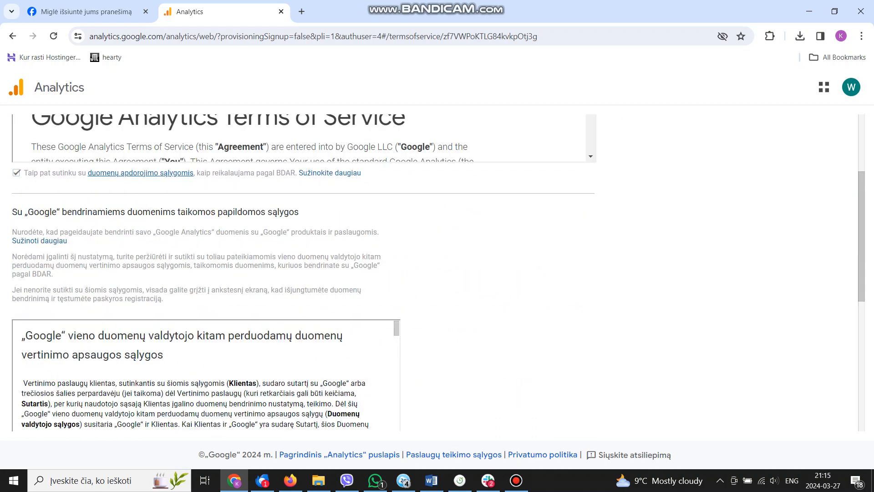
Step: Accept the controller data protection terms for shared data and agree to the Google Analytics service agreement
scroll(437, 273, "down", 5)
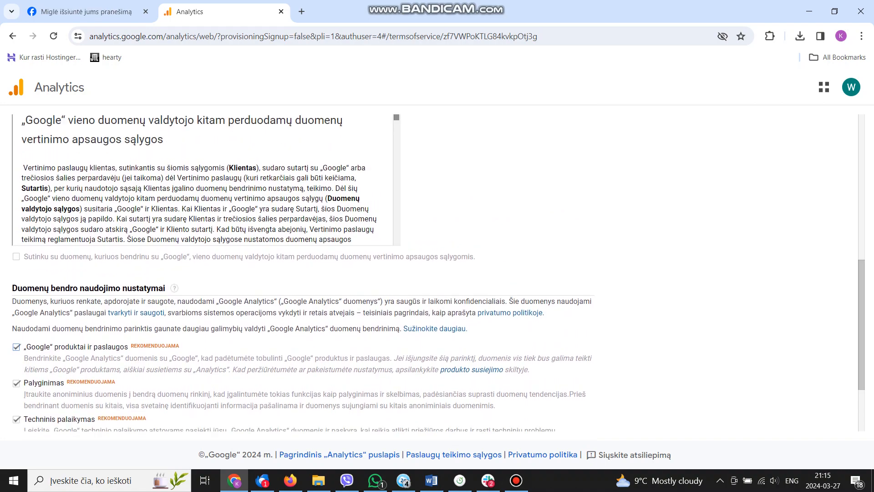
scroll(204, 180, "down", 15)
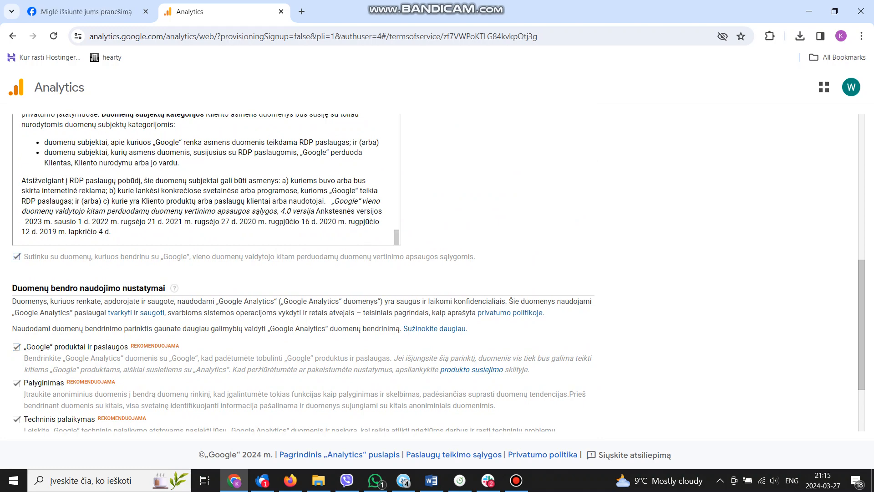
scroll(301, 269, "down", 3)
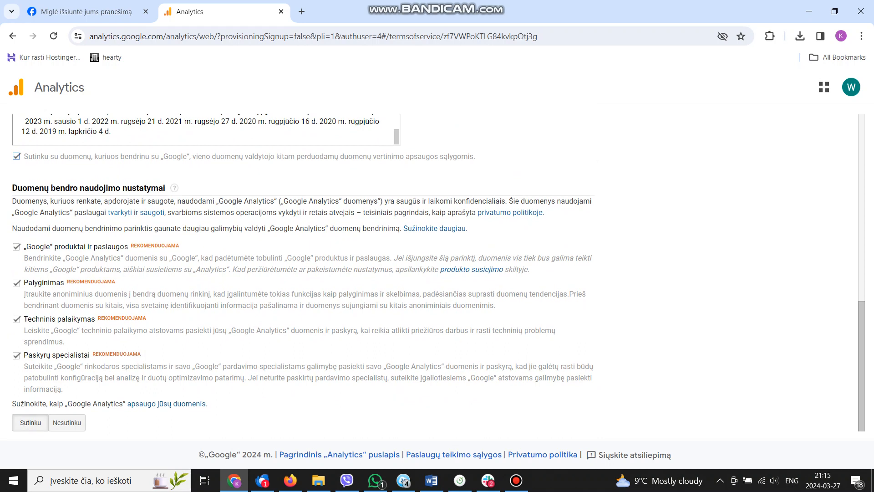
left_click(30, 423)
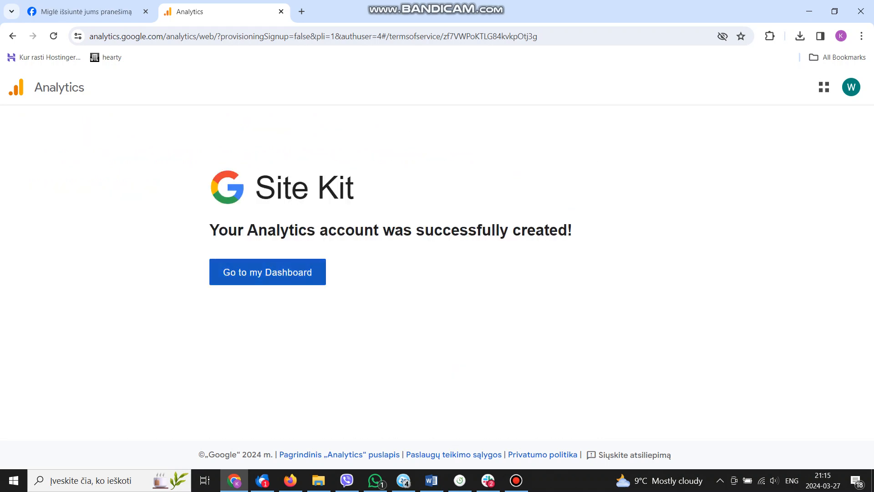
Step: Go to the Site Kit dashboard and look over its visitor and search traffic sections
left_click(268, 272)
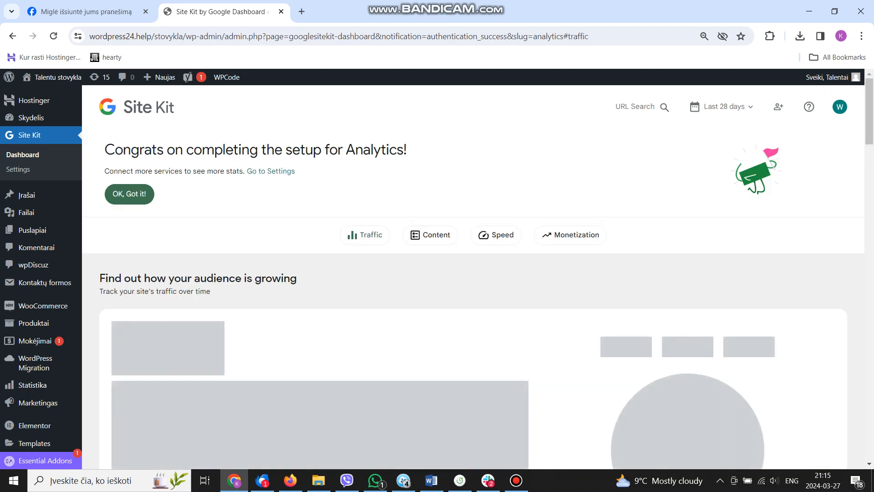
triple_click(374, 150)
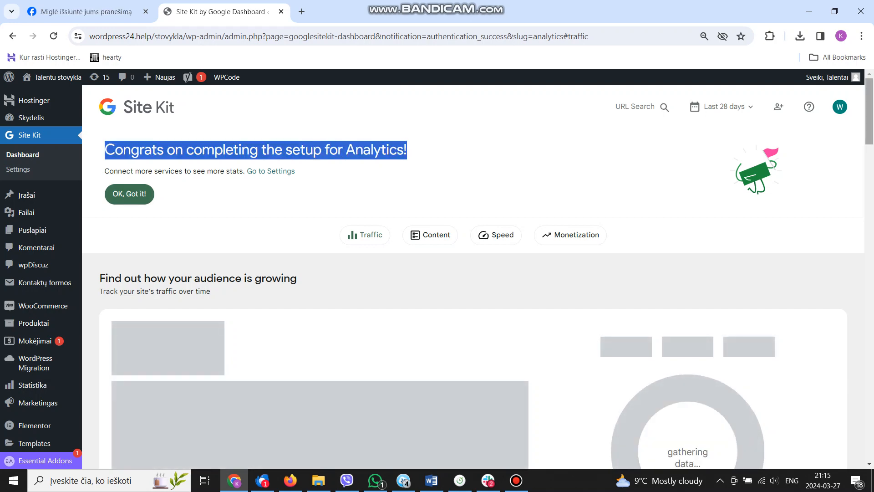
scroll(474, 273, "down", 5)
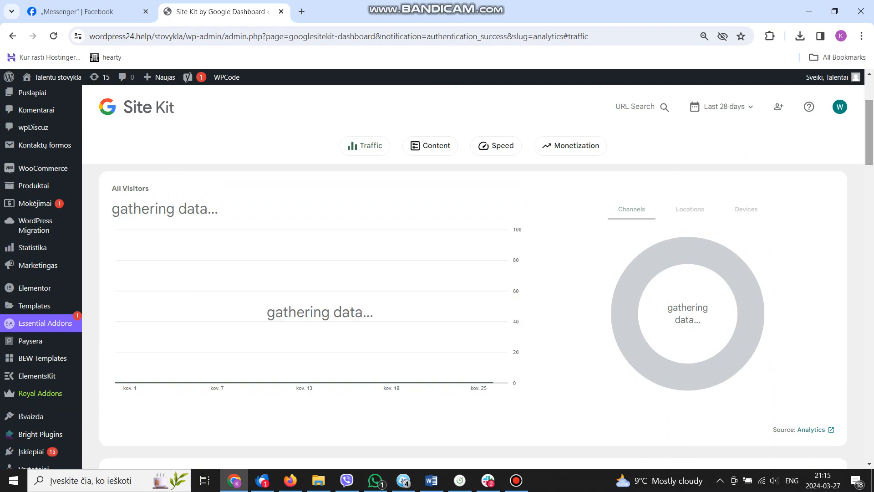
scroll(474, 318, "down", 7)
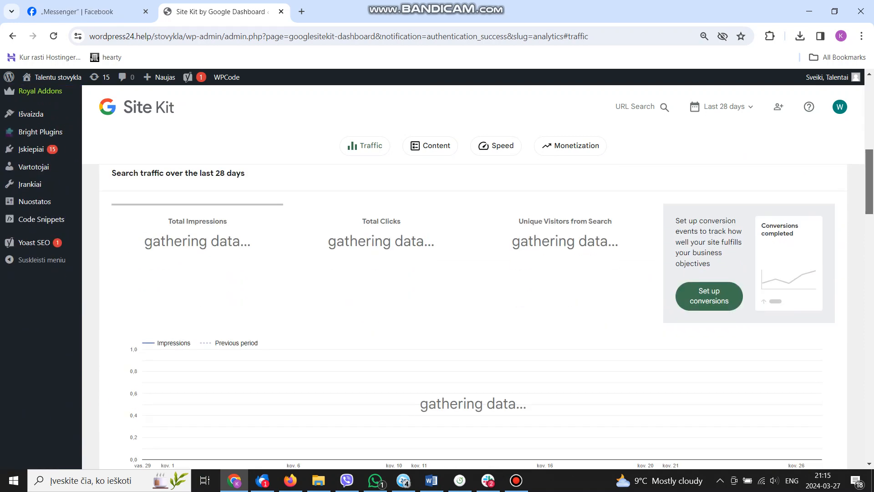
scroll(474, 319, "down", 4)
scroll(474, 319, "up", 3)
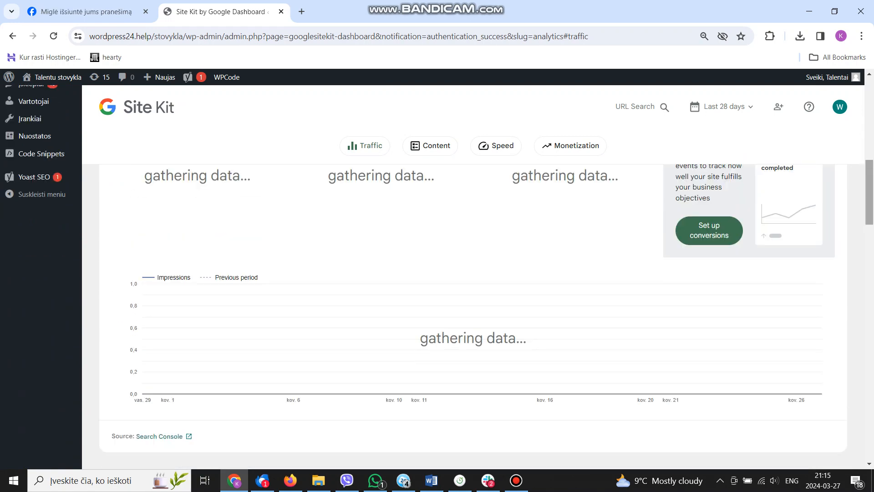
Step: Load the sveikamkunui.lt/wp-admin dashboard in a new browser tab and return to the Talentu stovykla Site Kit dashboard
key("ctrl+t")
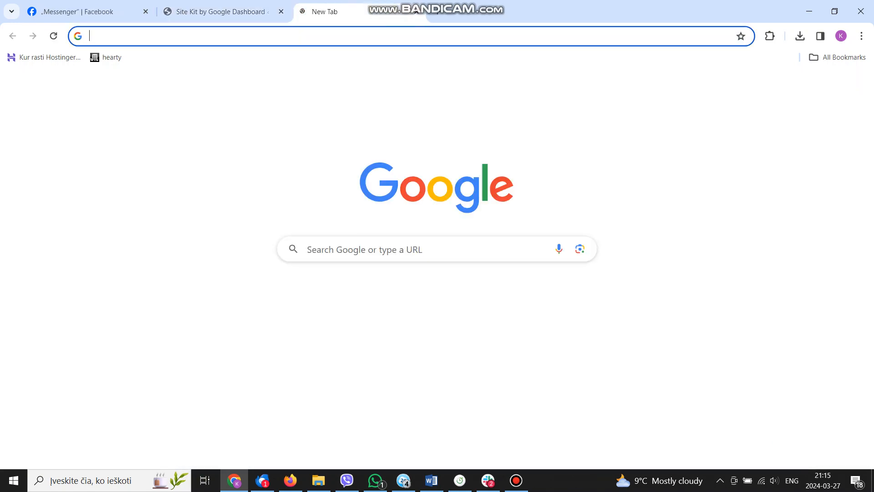
type("sv")
key("Down")
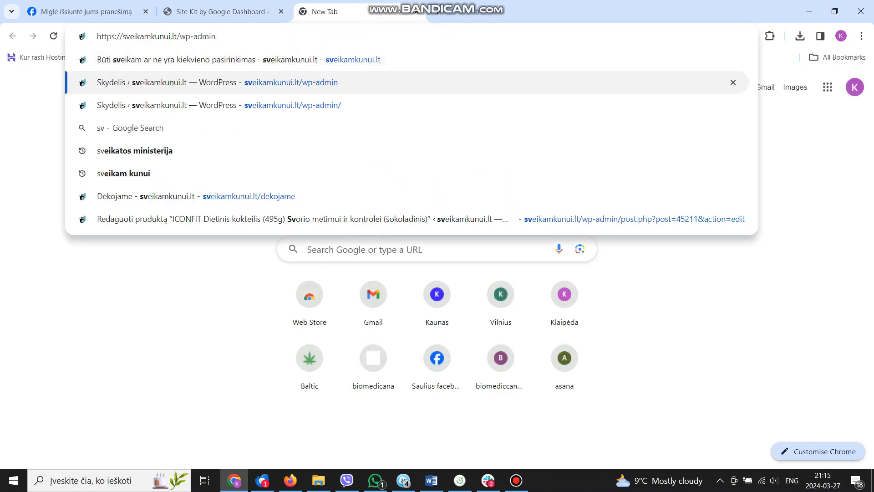
key("Return")
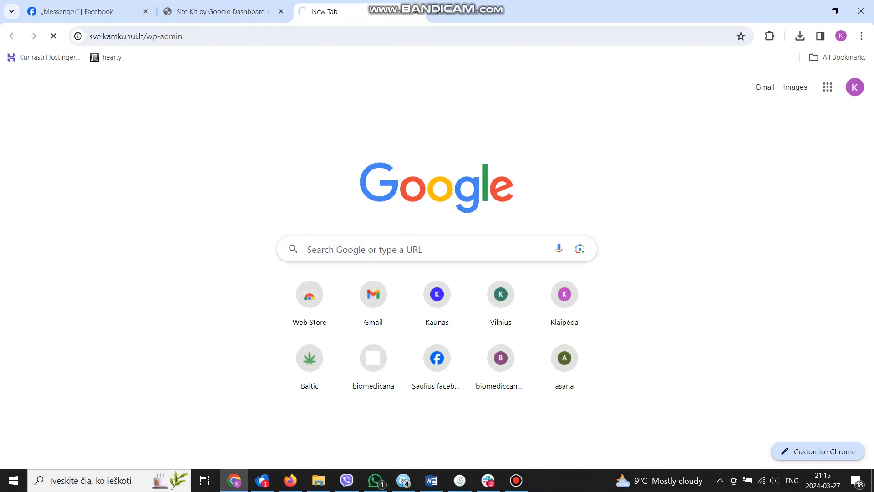
key("ctrl+shift+Tab")
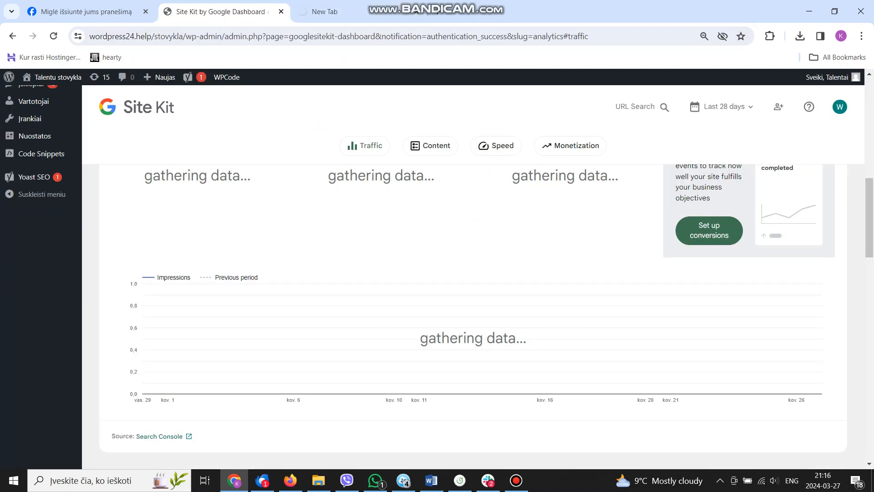
Step: Look through the dashboard's search query and content sections, and open the date range choices
scroll(474, 292, "down", 7)
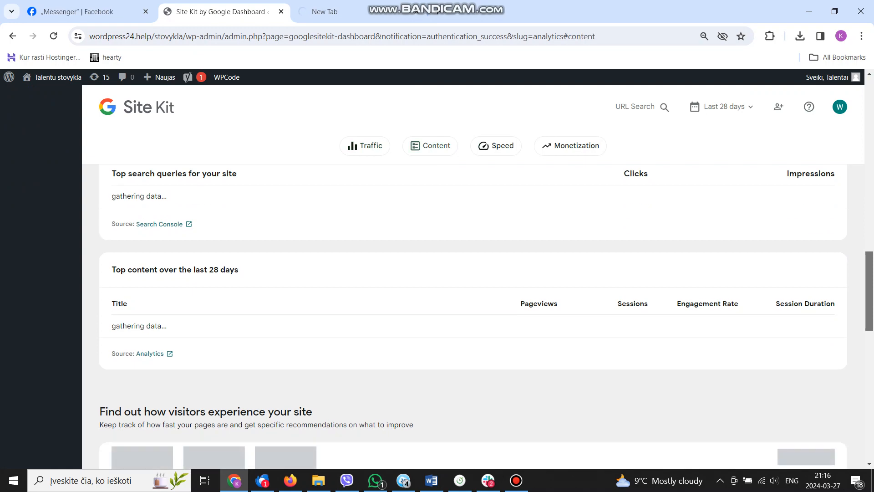
scroll(473, 291, "up", 6)
scroll(474, 292, "up", 10)
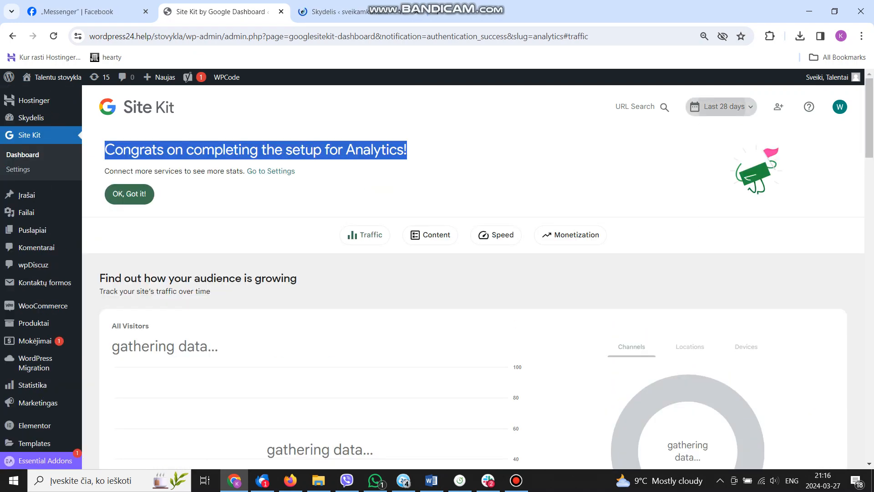
left_click(724, 107)
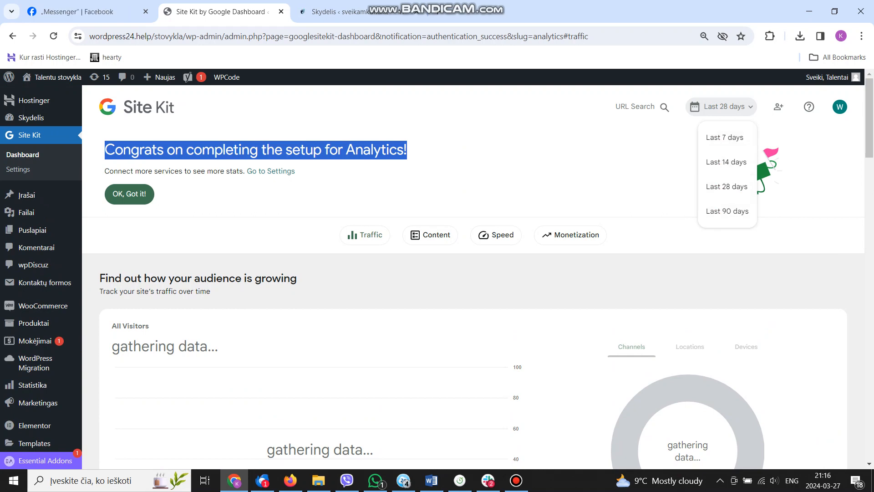
Step: Dismiss the date range choices and open the Site Kit dashboard of the sveikamkunui.lt site
left_click(870, 119)
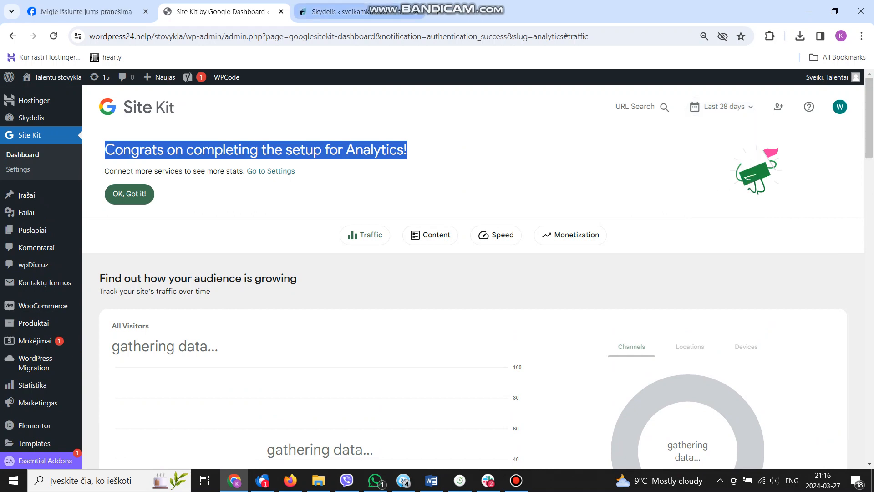
left_click(350, 12)
left_click(33, 183)
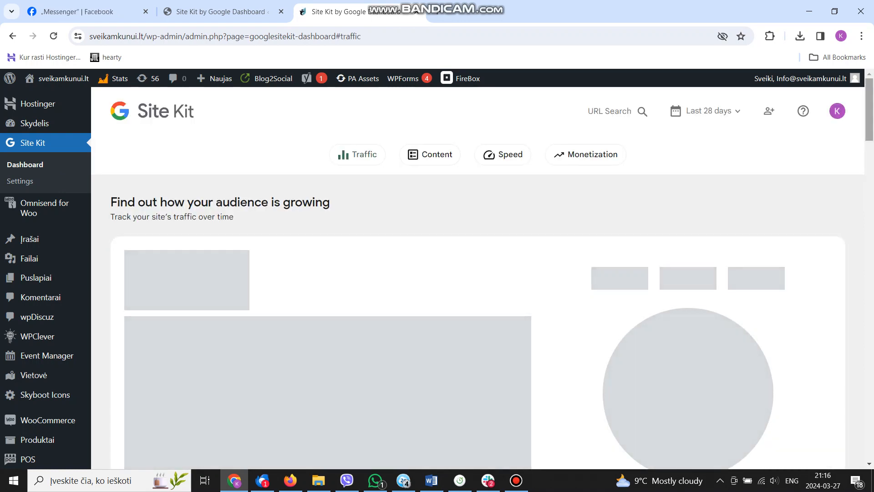
Step: Examine the sveikamkunui.lt user traffic chart and the channel breakdown, including the organic search and direct shares
scroll(478, 319, "down", 3)
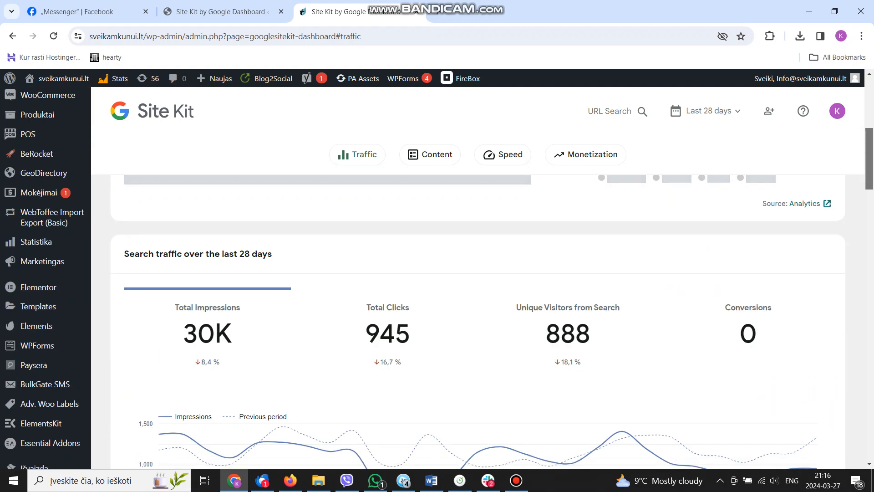
scroll(478, 278, "up", 5)
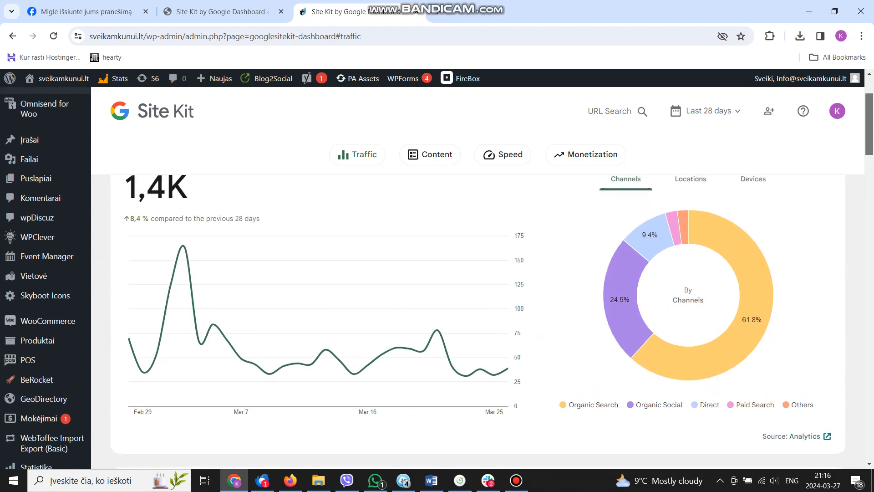
scroll(479, 278, "up", 1)
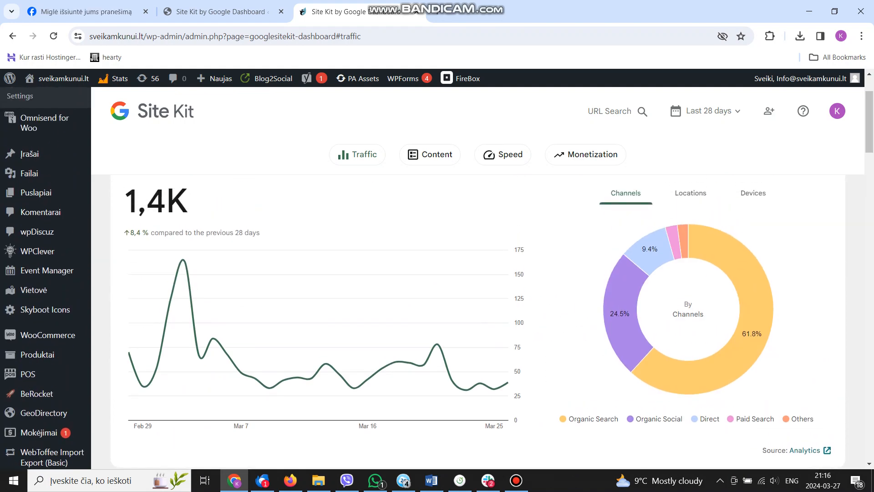
mouse_move(759, 342)
mouse_move(651, 255)
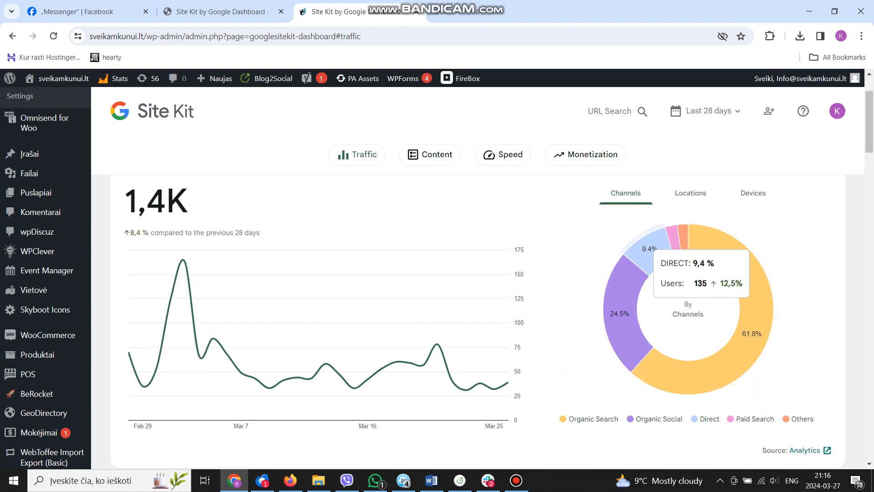
Step: Review the search traffic over the last 28 days, the top search queries and the top content pages of sveikamkunui.lt
scroll(706, 365, "down", 7)
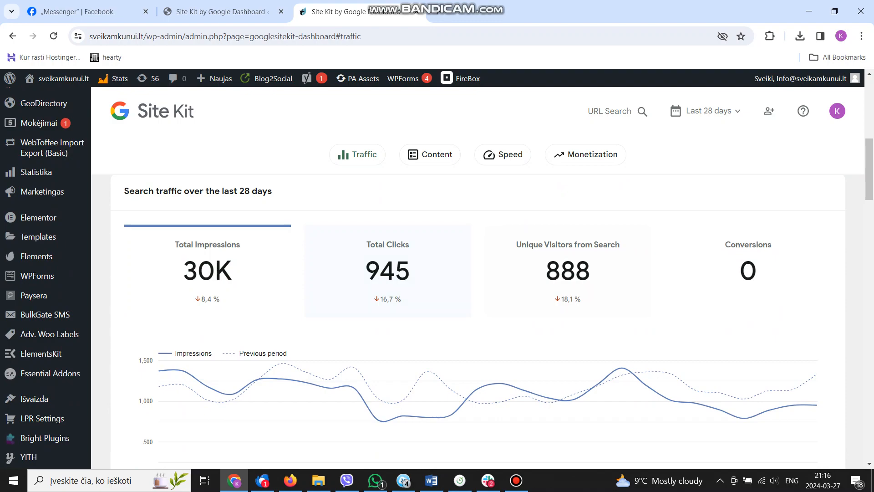
scroll(478, 319, "down", 8)
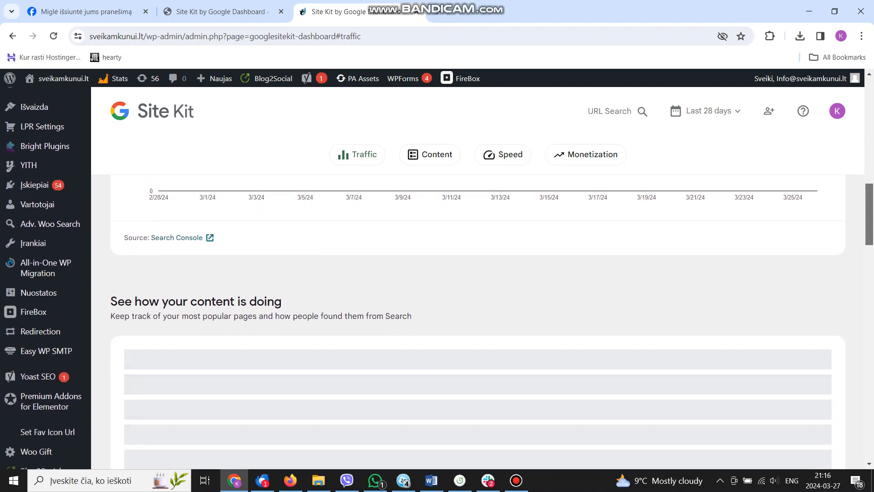
scroll(478, 319, "up", 6)
scroll(479, 319, "down", 7)
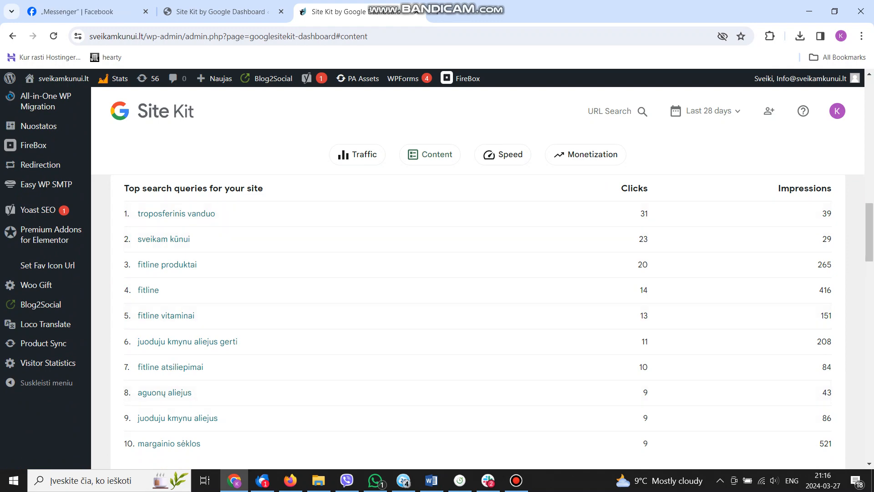
scroll(479, 319, "down", 12)
scroll(478, 318, "up", 3)
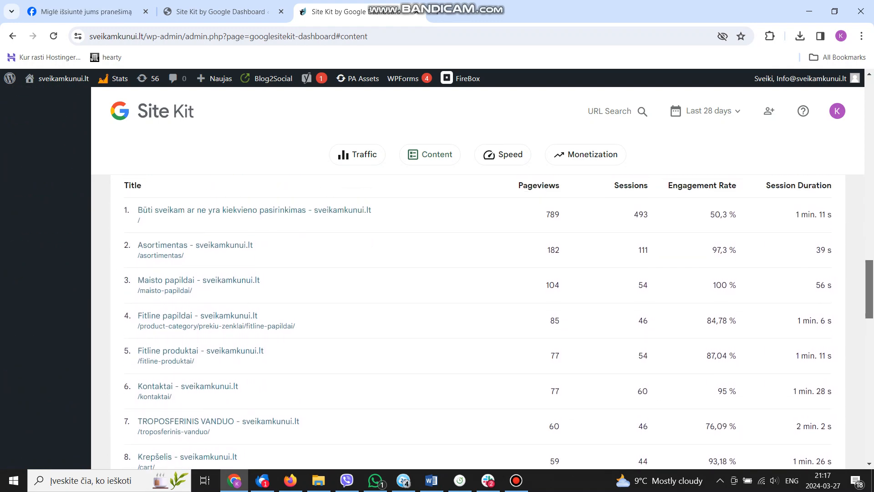
scroll(478, 319, "down", 2)
scroll(478, 319, "down", 5)
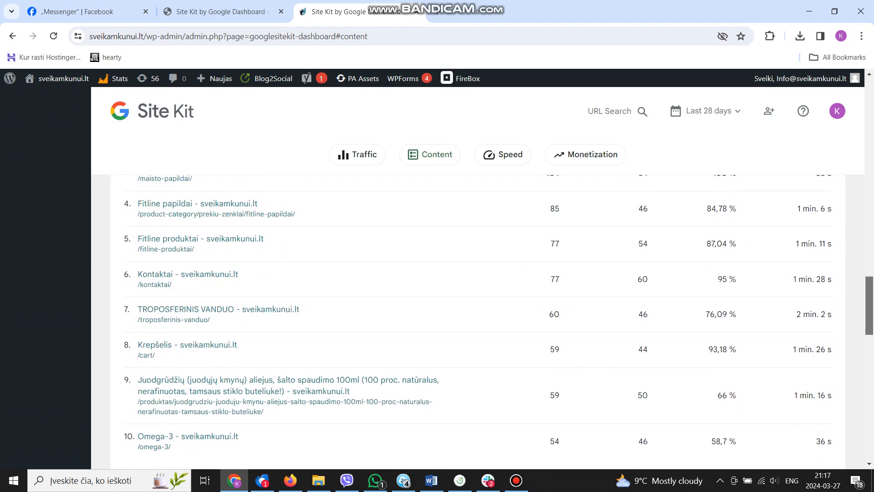
scroll(478, 319, "up", 12)
scroll(478, 319, "up", 1)
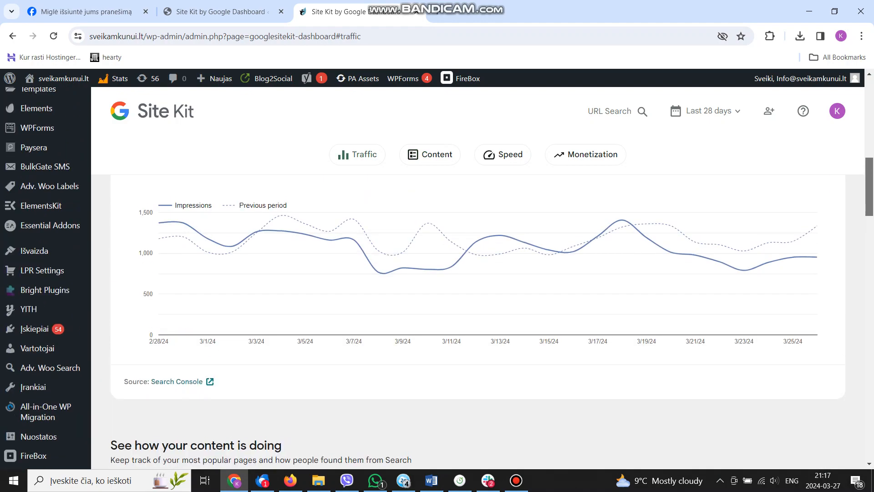
scroll(479, 318, "down", 6)
scroll(478, 319, "down", 1)
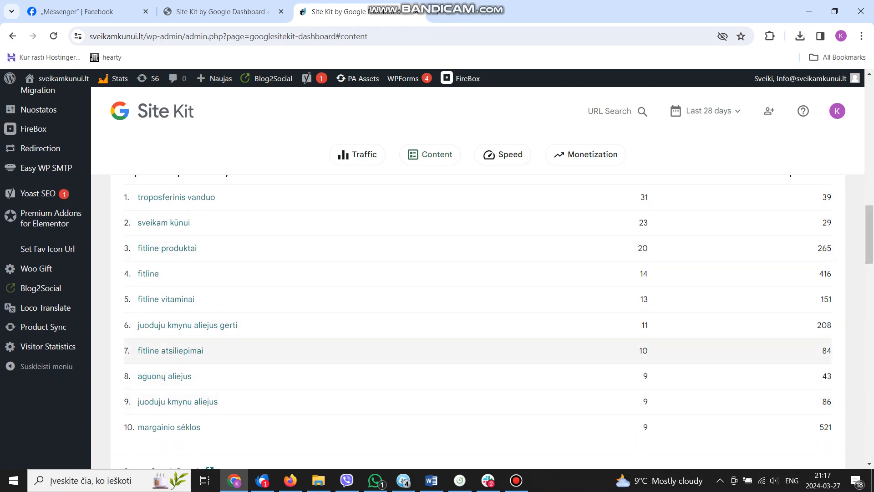
Step: Open the Search Console performance report for the query "aguonų aliejus" and look over it
left_click(165, 377)
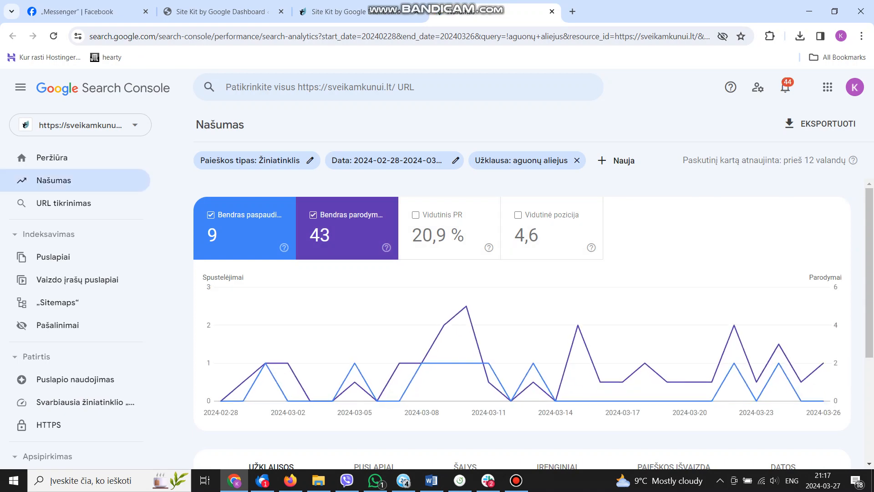
scroll(522, 319, "down", 3)
scroll(522, 319, "up", 3)
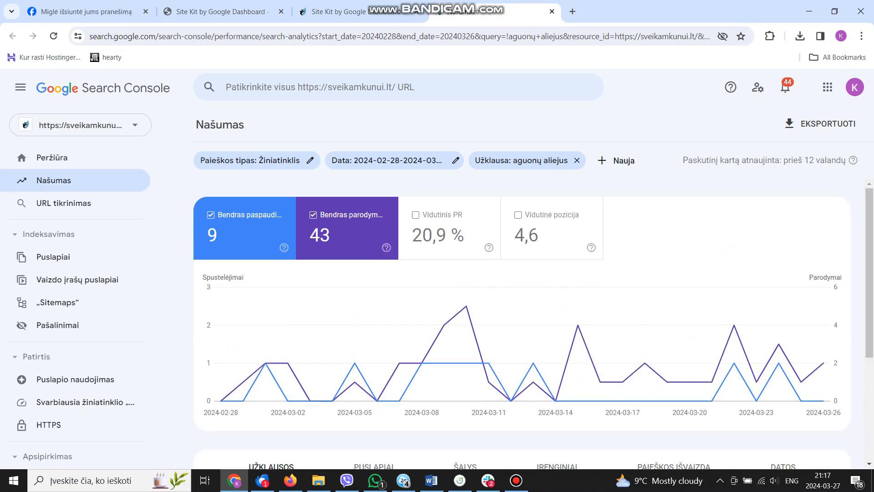
Step: Return to the sveikamkunui.lt Site Kit dashboard and go over its traffic, search query and top content statistics again
left_click(355, 12)
scroll(477, 224, "up", 4)
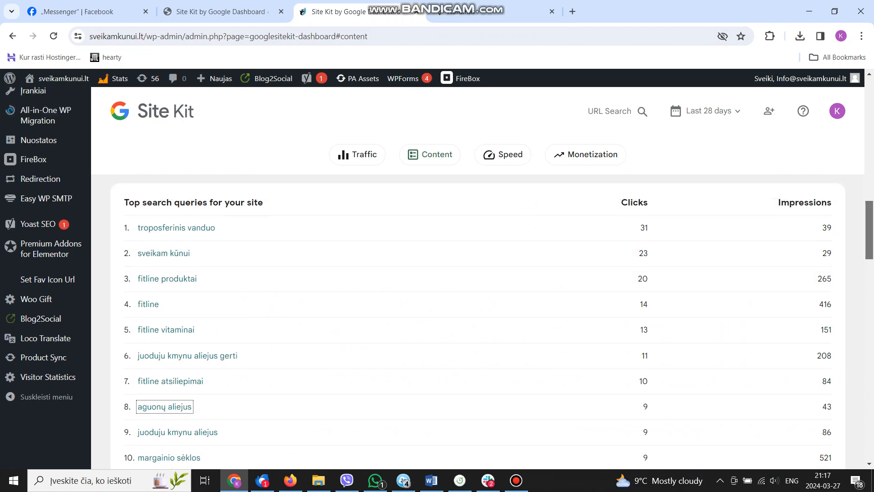
scroll(477, 274, "up", 12)
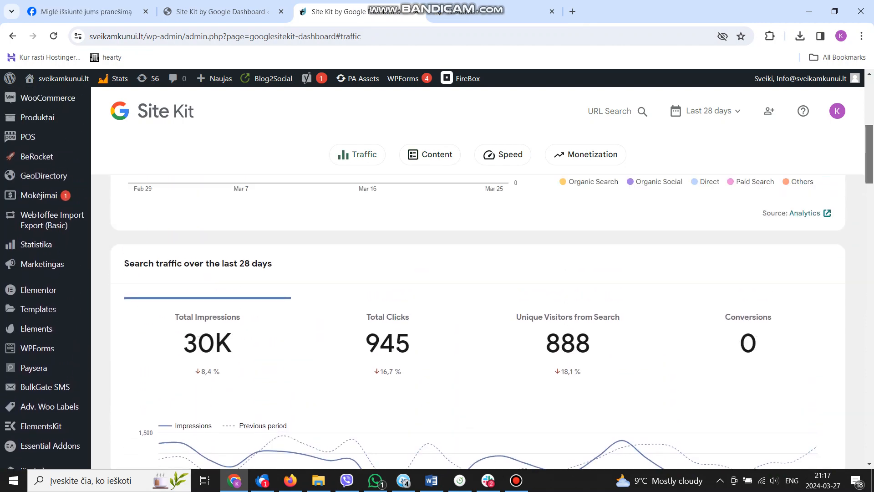
scroll(478, 274, "up", 2)
scroll(477, 273, "down", 2)
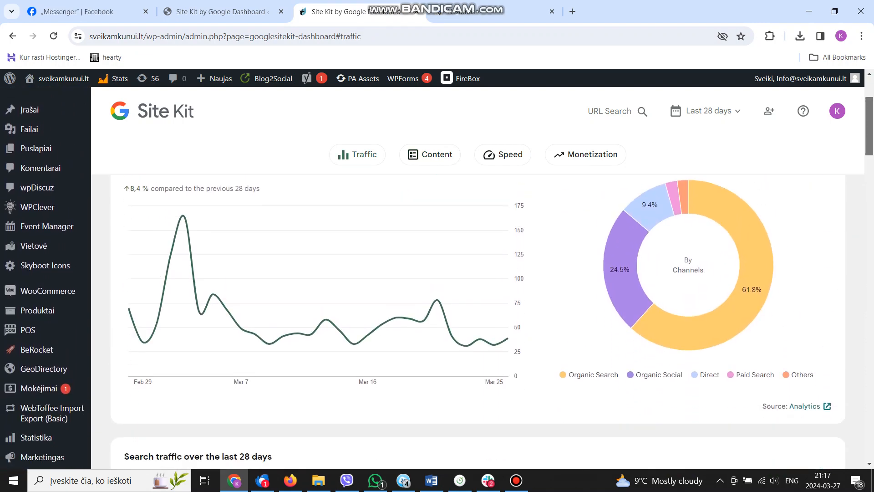
scroll(477, 273, "down", 15)
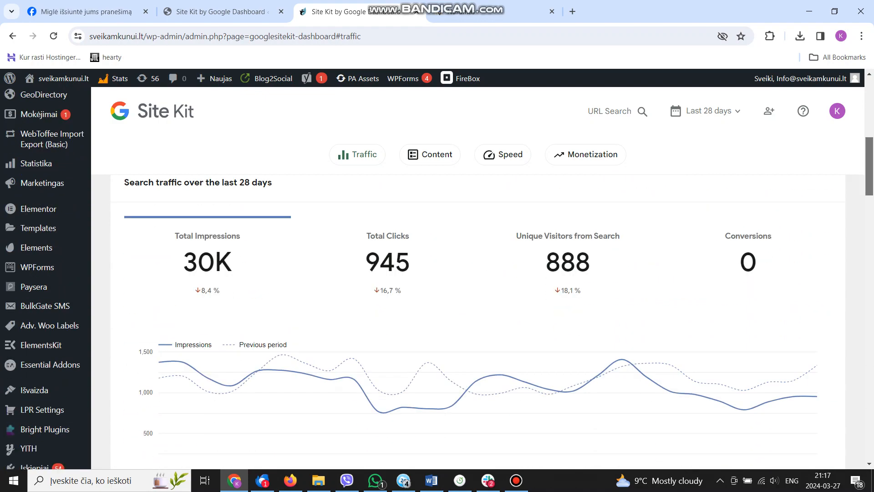
scroll(477, 273, "down", 12)
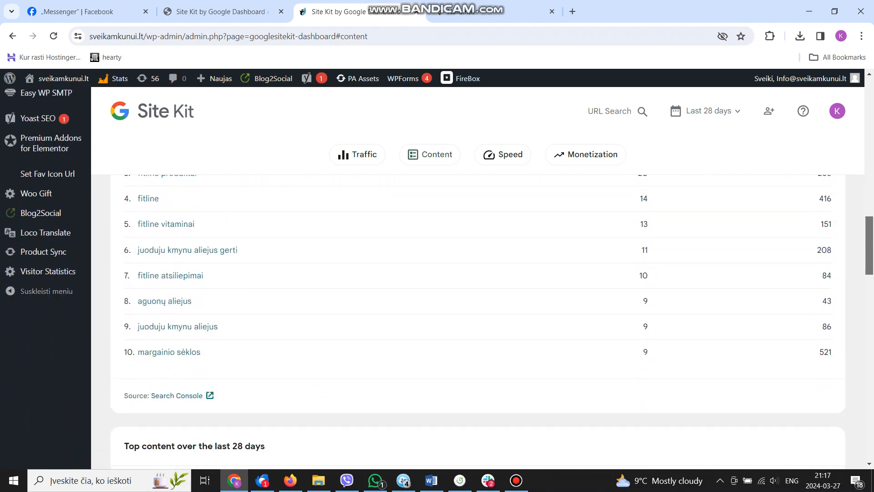
scroll(477, 273, "down", 5)
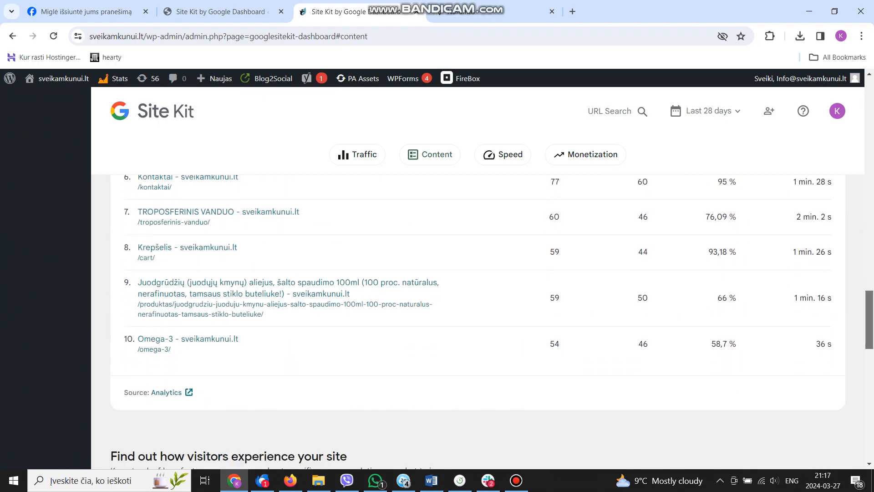
scroll(477, 273, "up", 3)
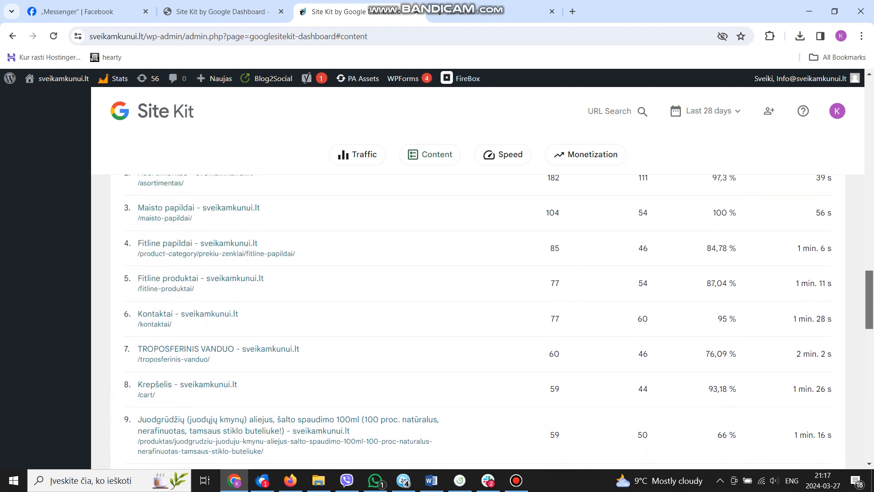
scroll(477, 273, "up", 20)
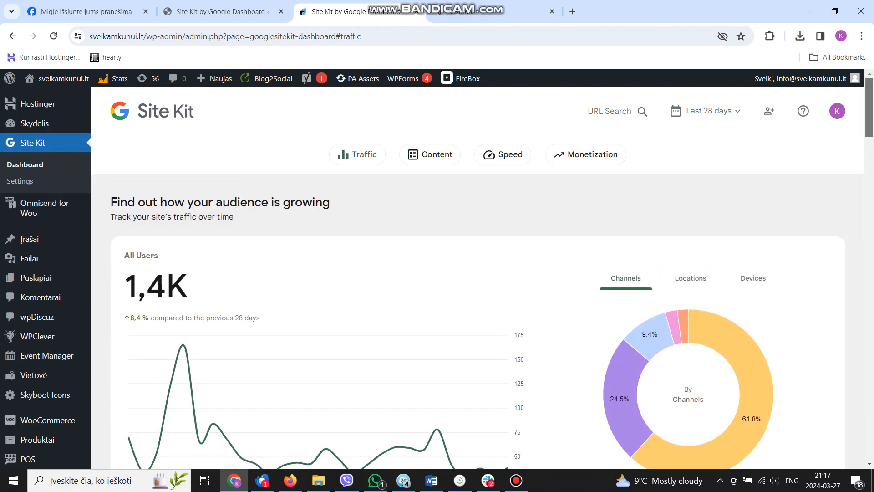
Step: Go back to the Talentu stovykla Site Kit dashboard and check its visitor and search traffic sections
left_click(223, 11)
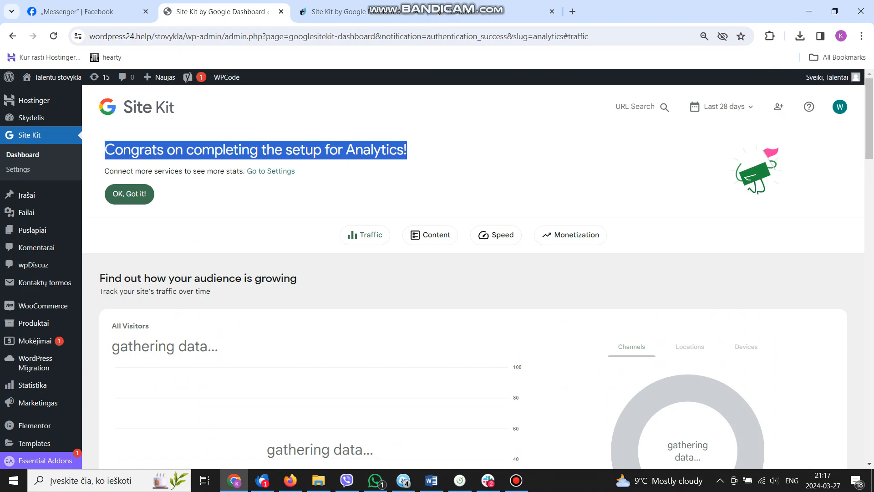
scroll(474, 273, "down", 5)
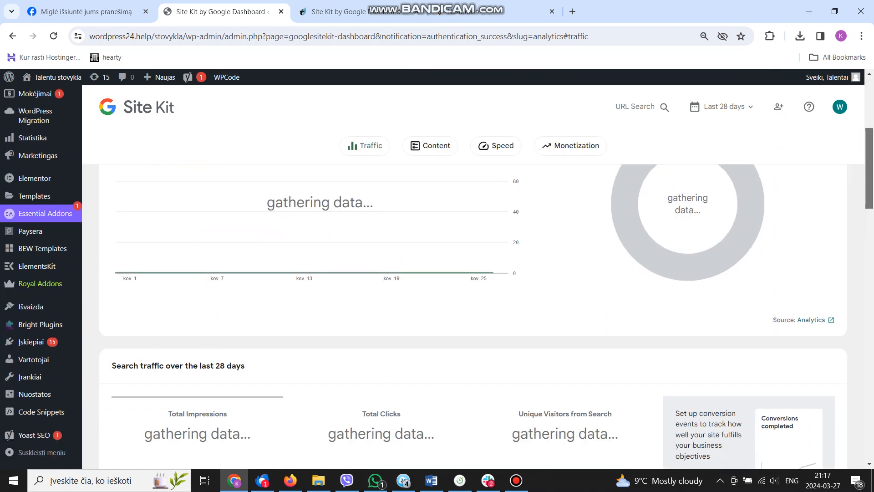
scroll(474, 273, "up", 5)
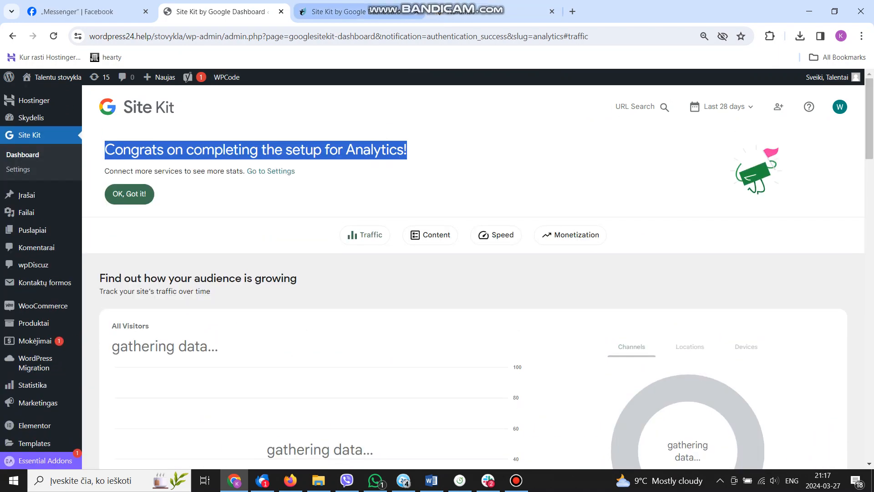
Step: Switch back to the "aguonų aliejus" report in Search Console and look through the available report sections
left_click(483, 11)
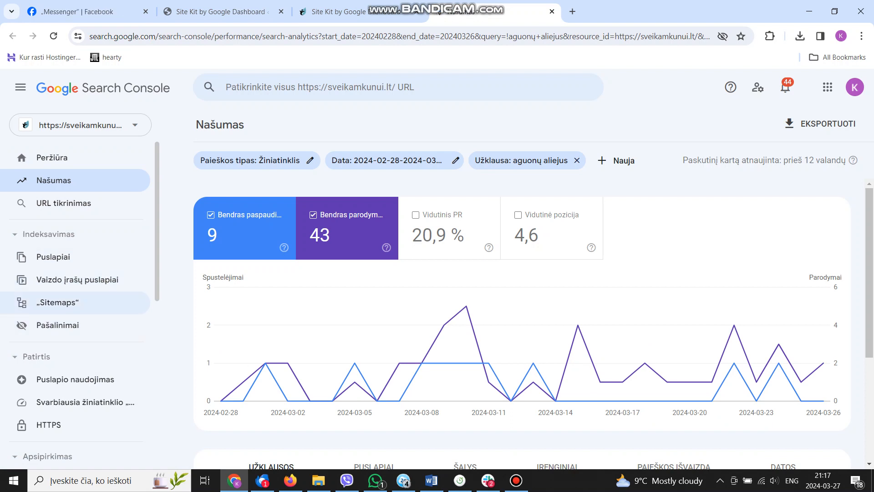
scroll(80, 300, "down", 3)
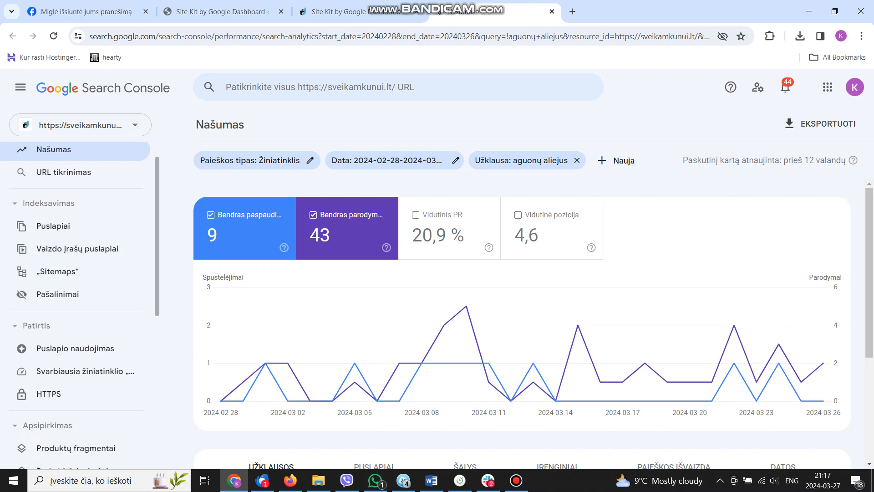
scroll(80, 300, "up", 3)
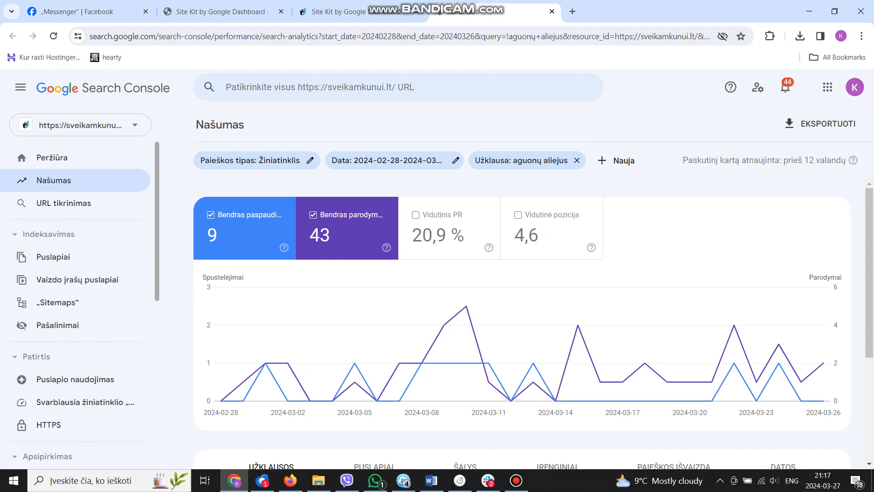